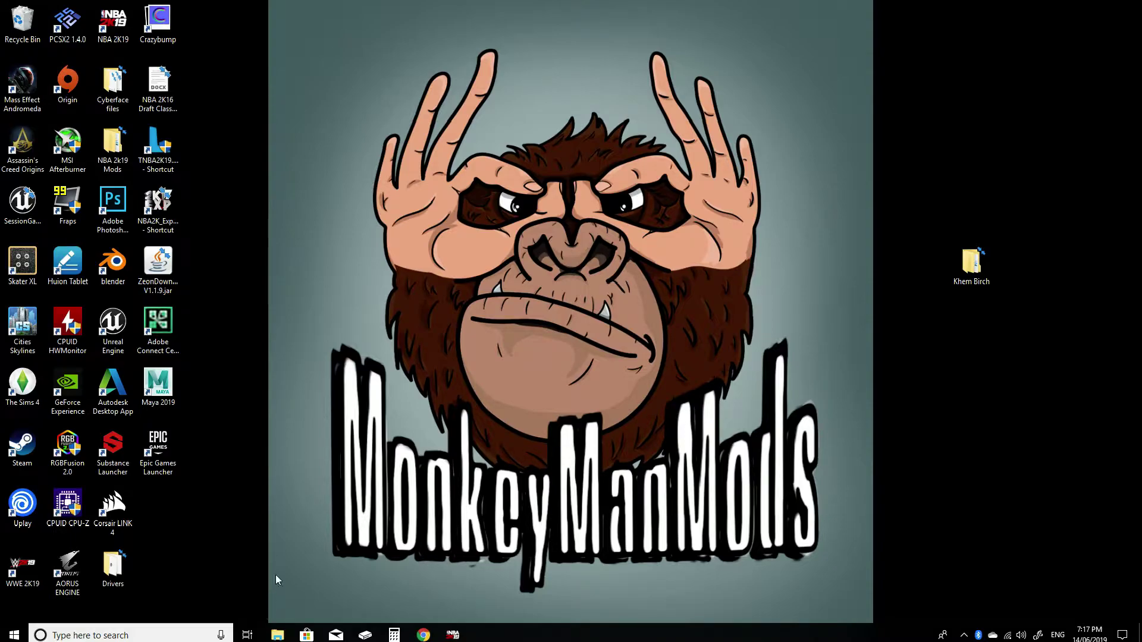
Step: Open the Khem Birch Face 1.0 download page from the forum thread's download link
left_click(423, 634)
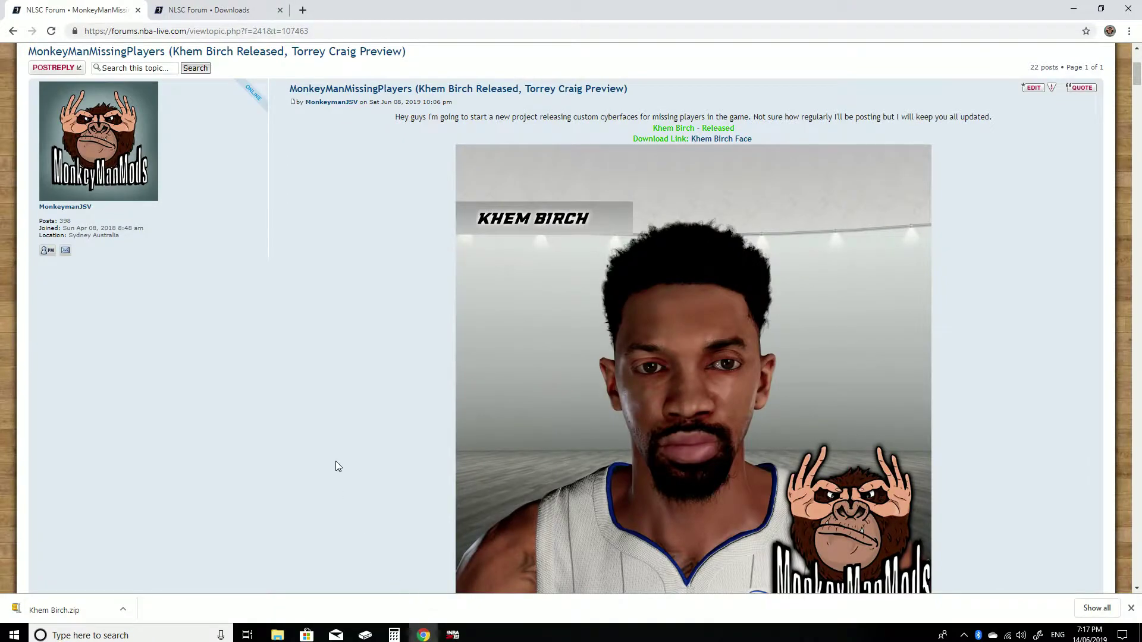
scroll(330, 443, "down", 2)
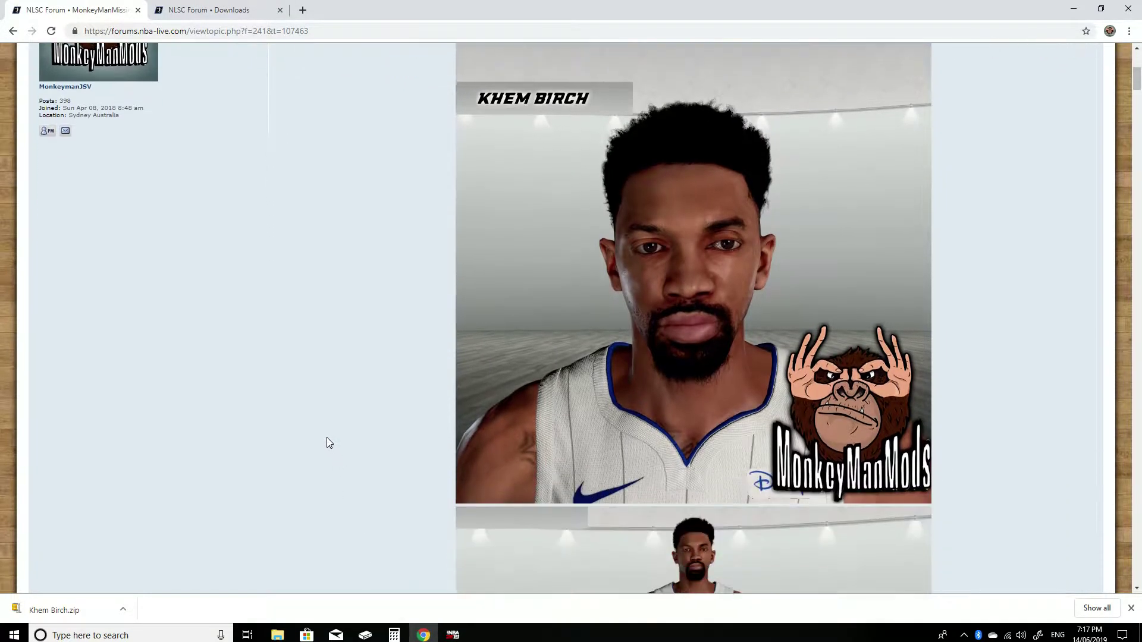
scroll(326, 440, "up", 2)
scroll(325, 442, "down", 3)
scroll(325, 442, "up", 2)
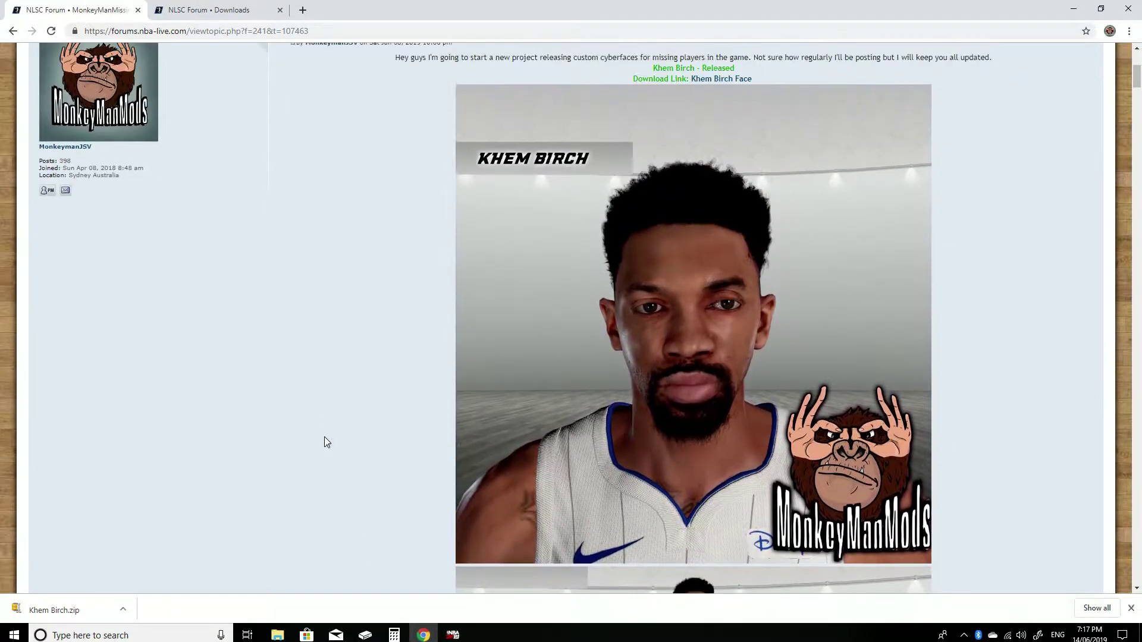
scroll(351, 437, "up", 3)
scroll(357, 431, "up", 1)
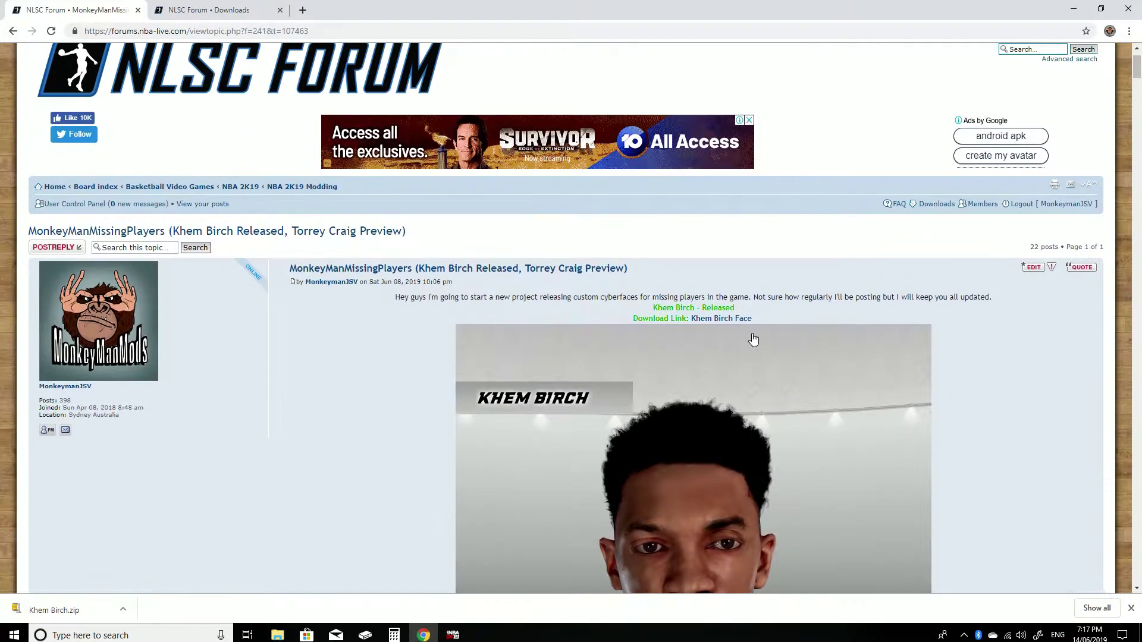
left_click(734, 321)
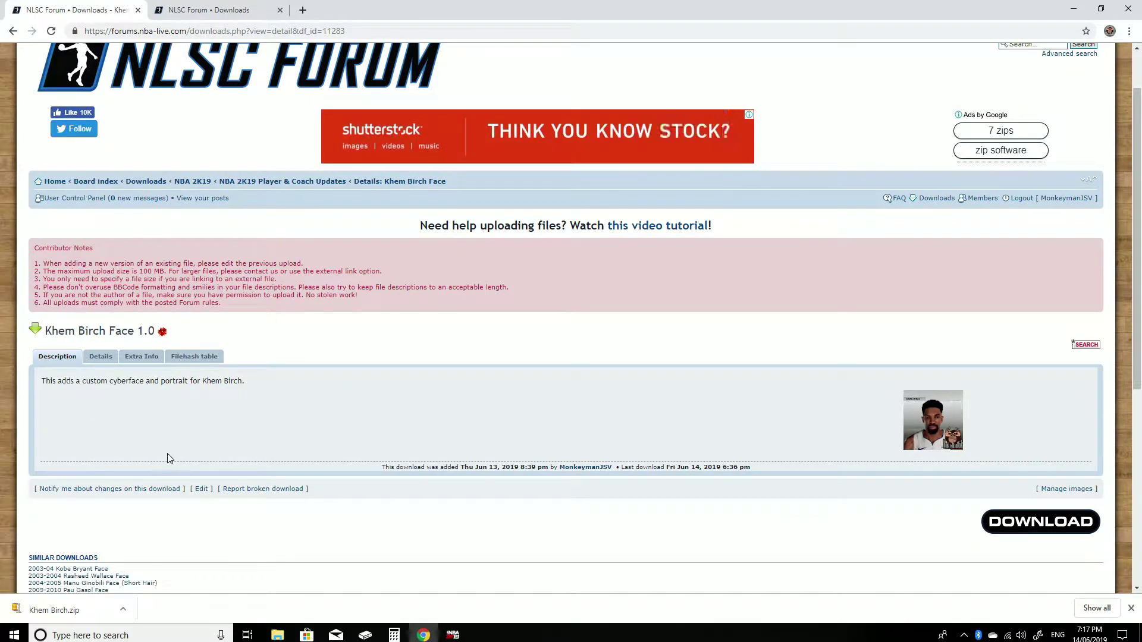
scroll(169, 458, "up", 2)
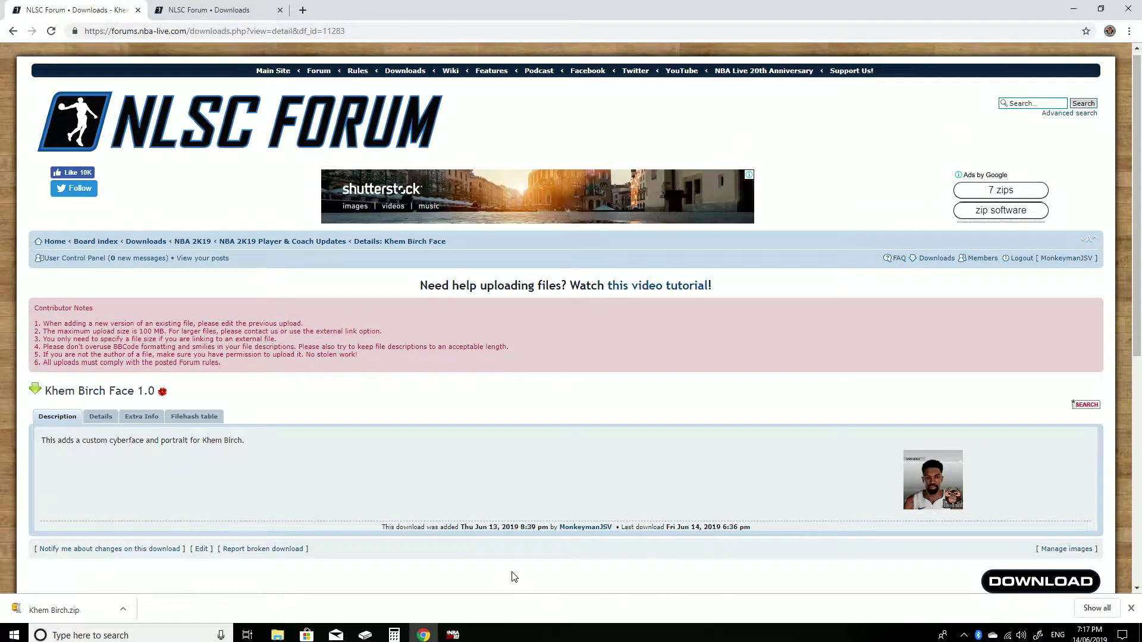
left_click(186, 13)
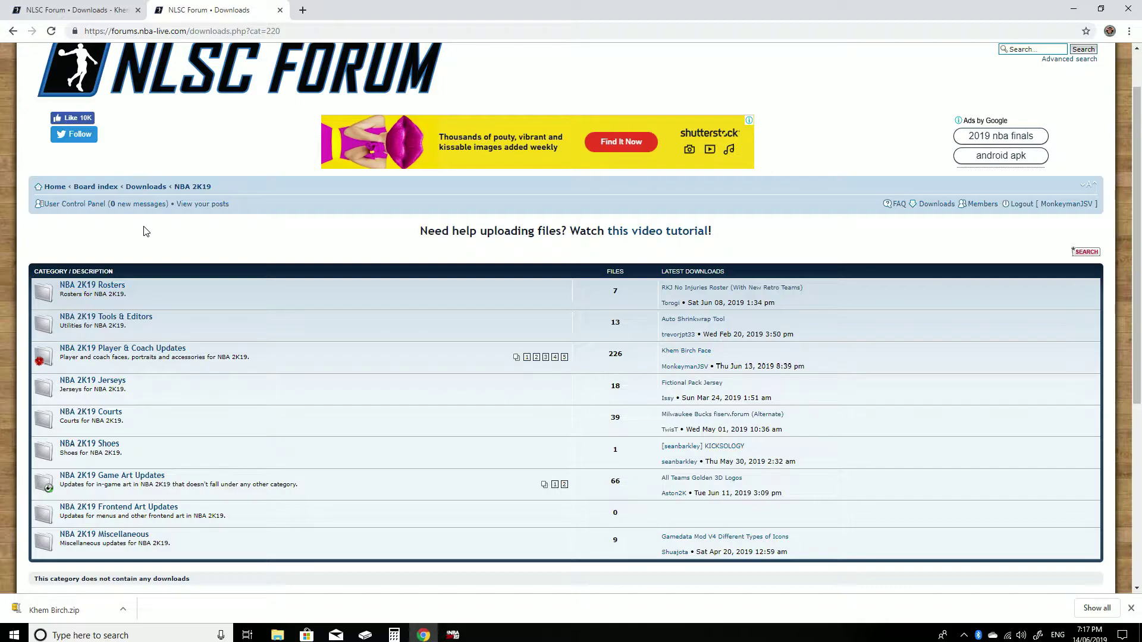
Step: Open the Limnono Tool 10/29 + English (US) Patch page under NBA 2K19 Tools & Editors, then show the desktop
left_click(113, 317)
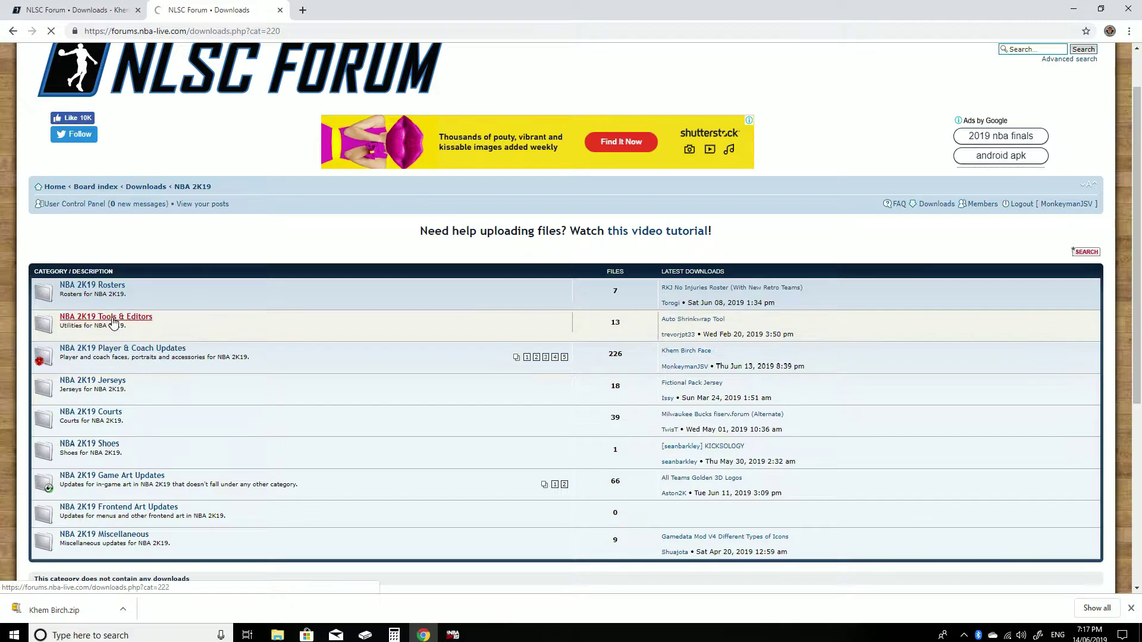
scroll(150, 479, "down", 5)
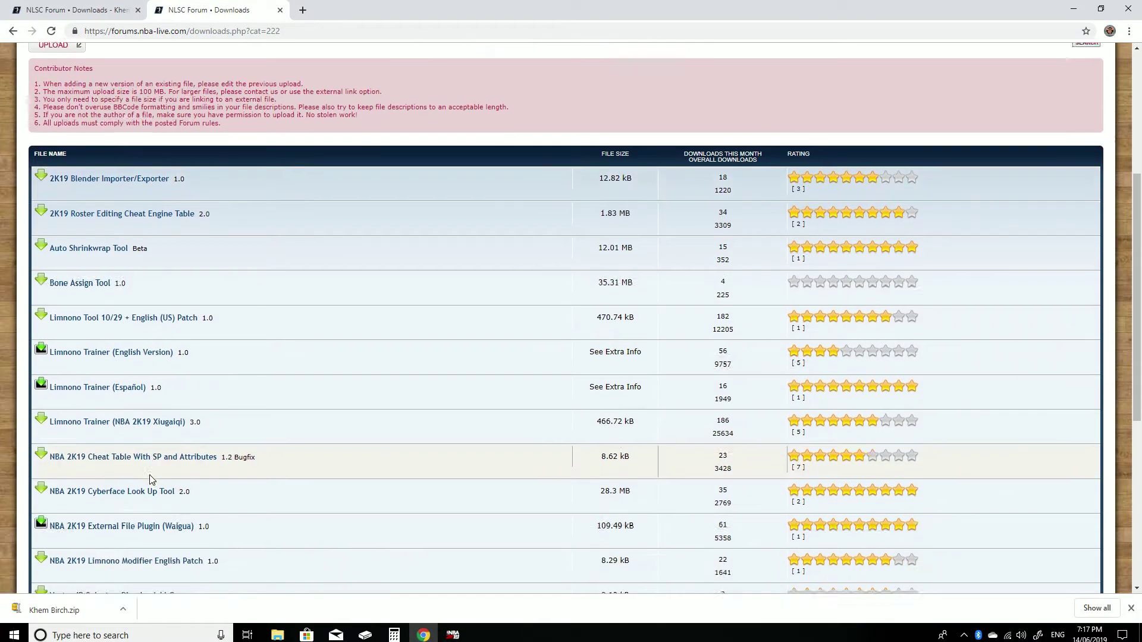
scroll(150, 480, "down", 1)
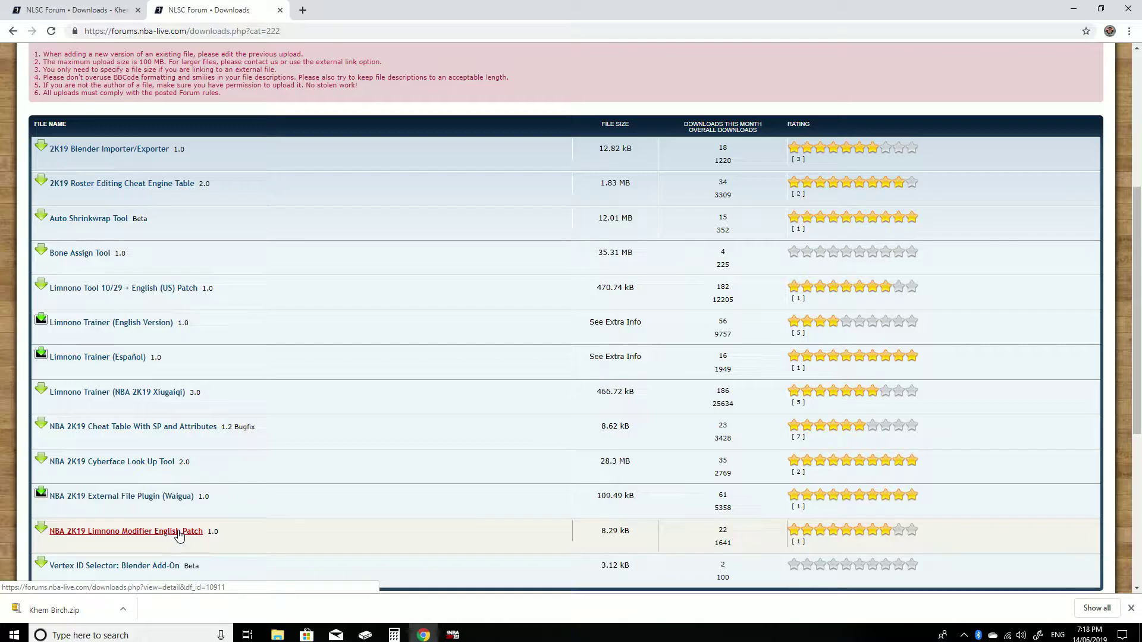
left_click(146, 294)
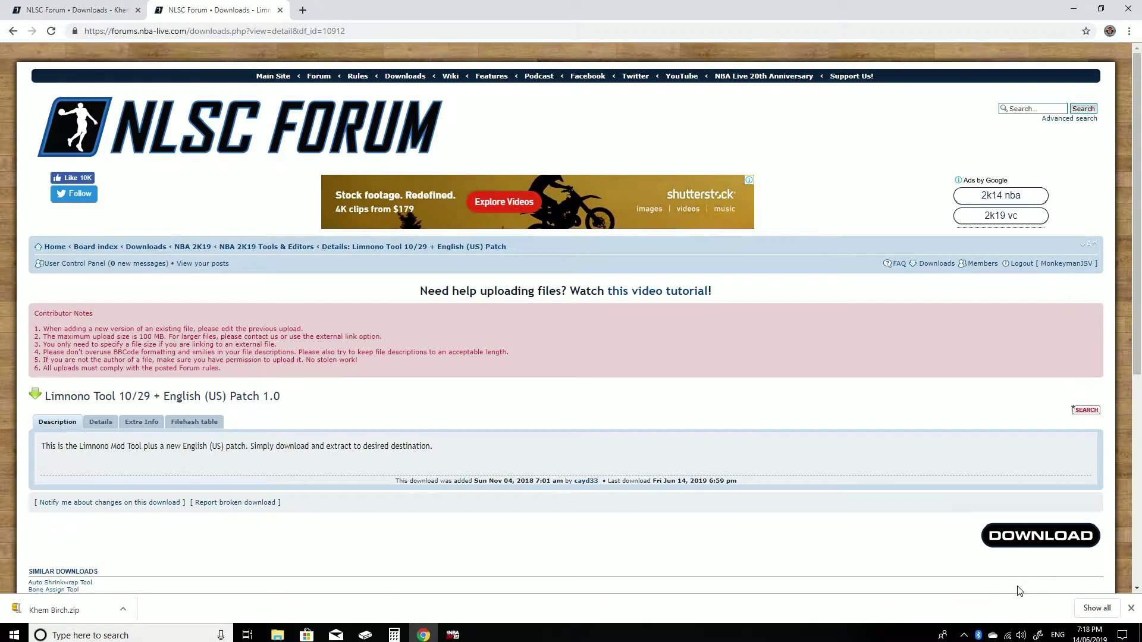
key("super+d")
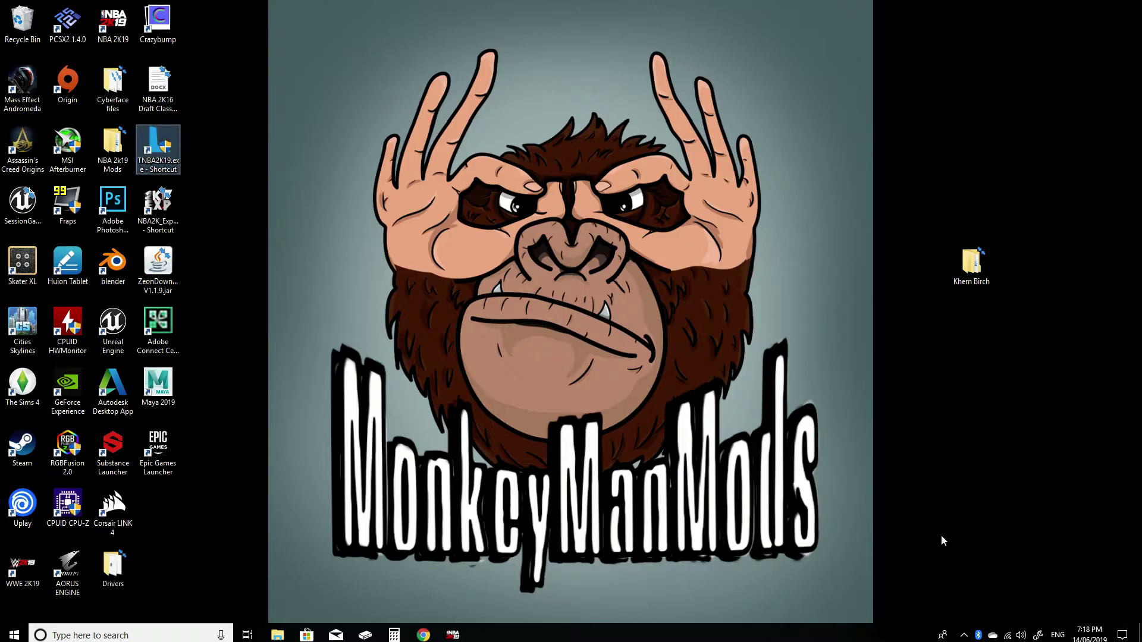
Step: Open the inner Khem Birch folder and select the five 1948 .iff files
double_click(971, 265)
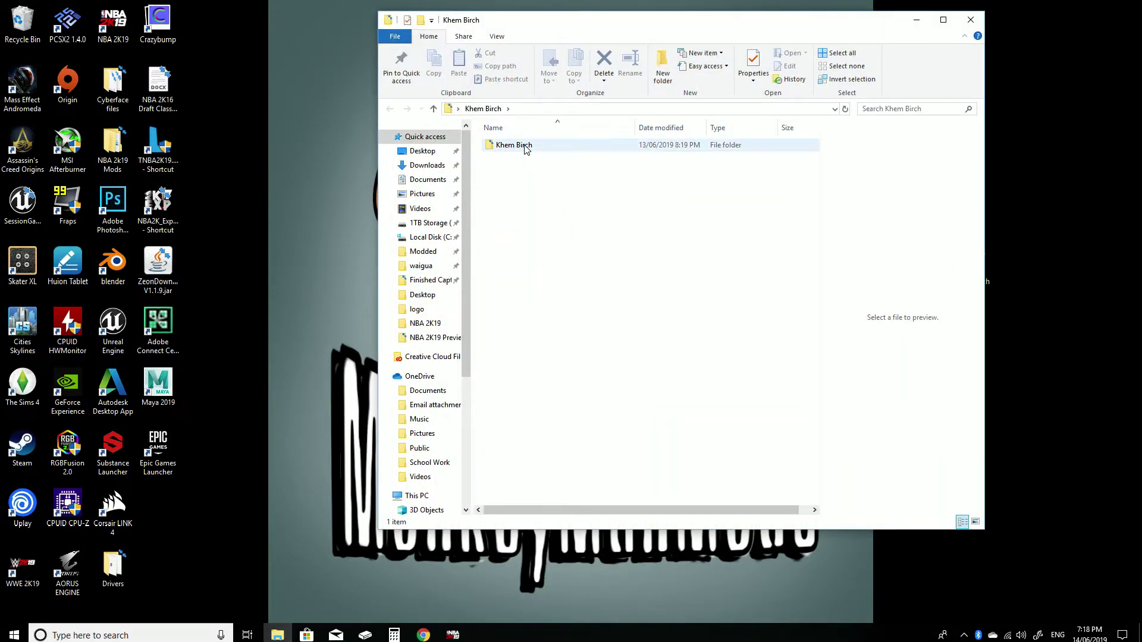
double_click(526, 145)
left_click_drag(526, 251, 502, 177)
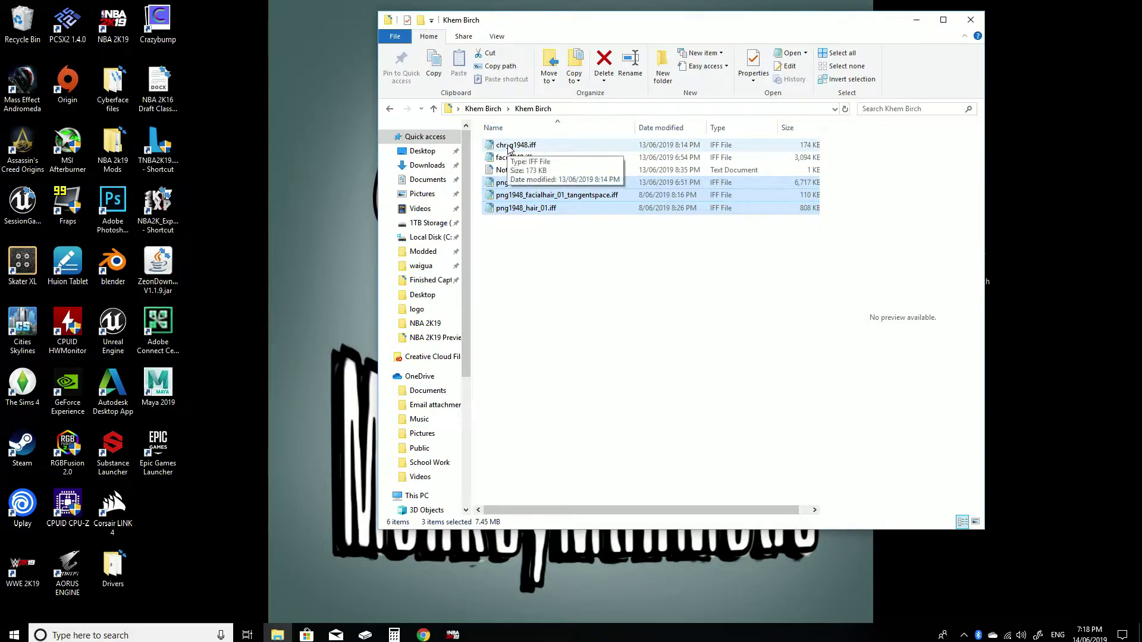
left_click(515, 158, "ctrl")
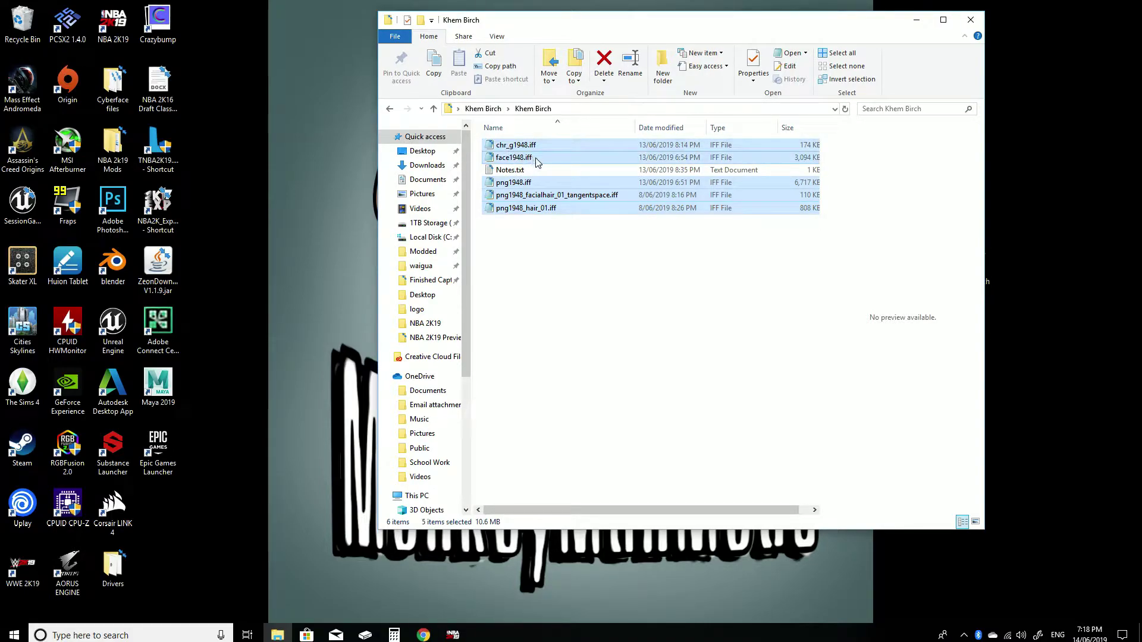
Step: Copy the selected files into the waigua folder, replacing the existing same-named files
left_click_drag(535, 158, 415, 269)
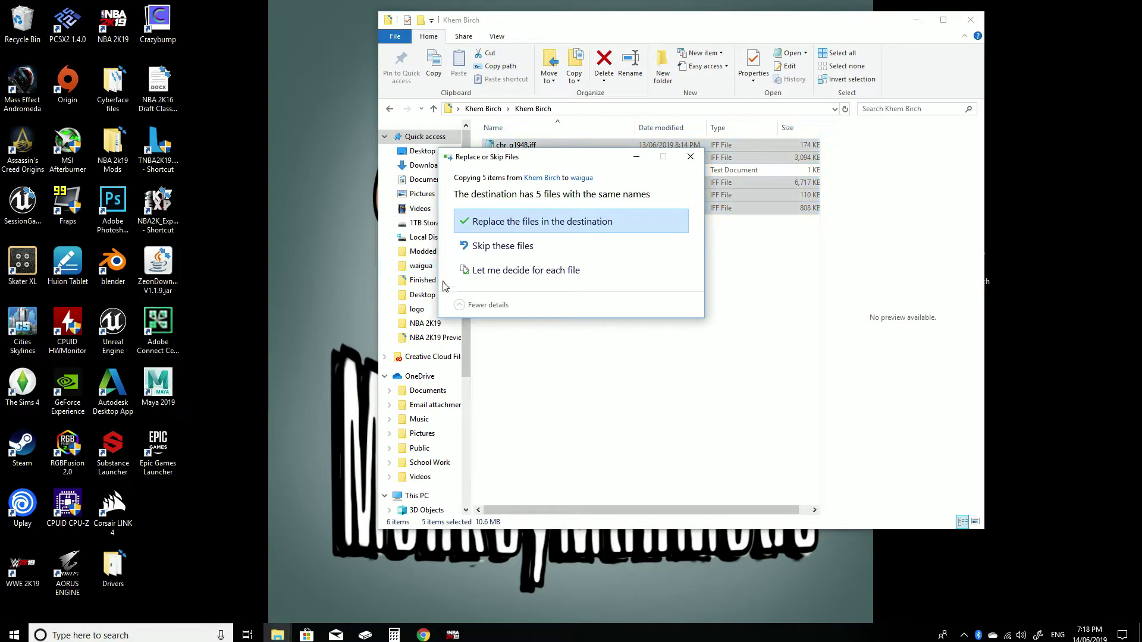
left_click(517, 225)
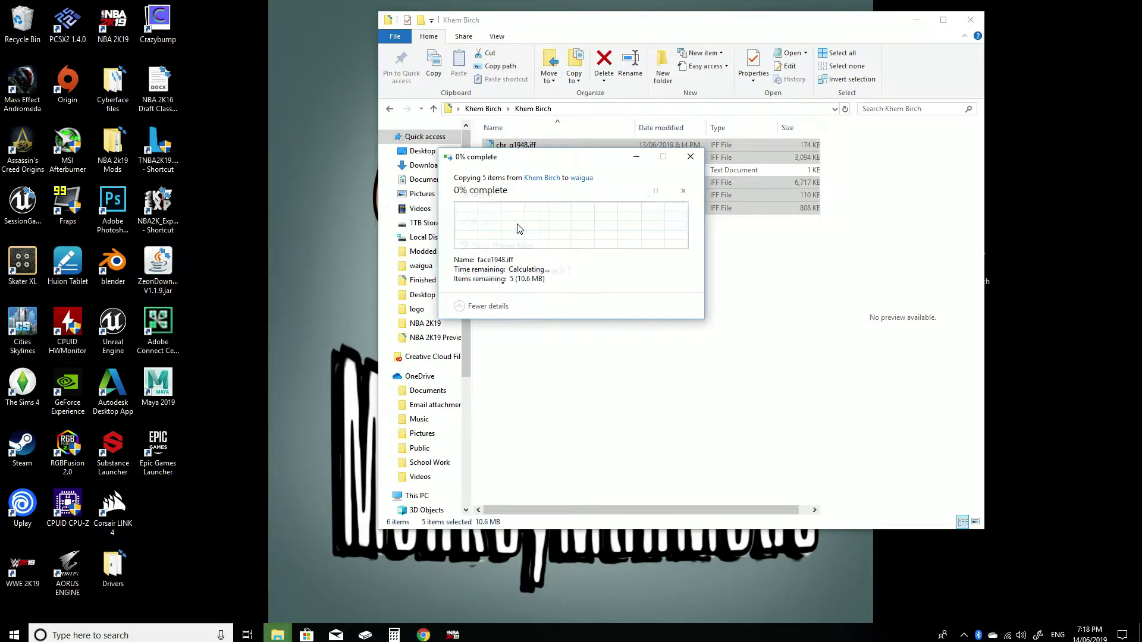
left_click(607, 335)
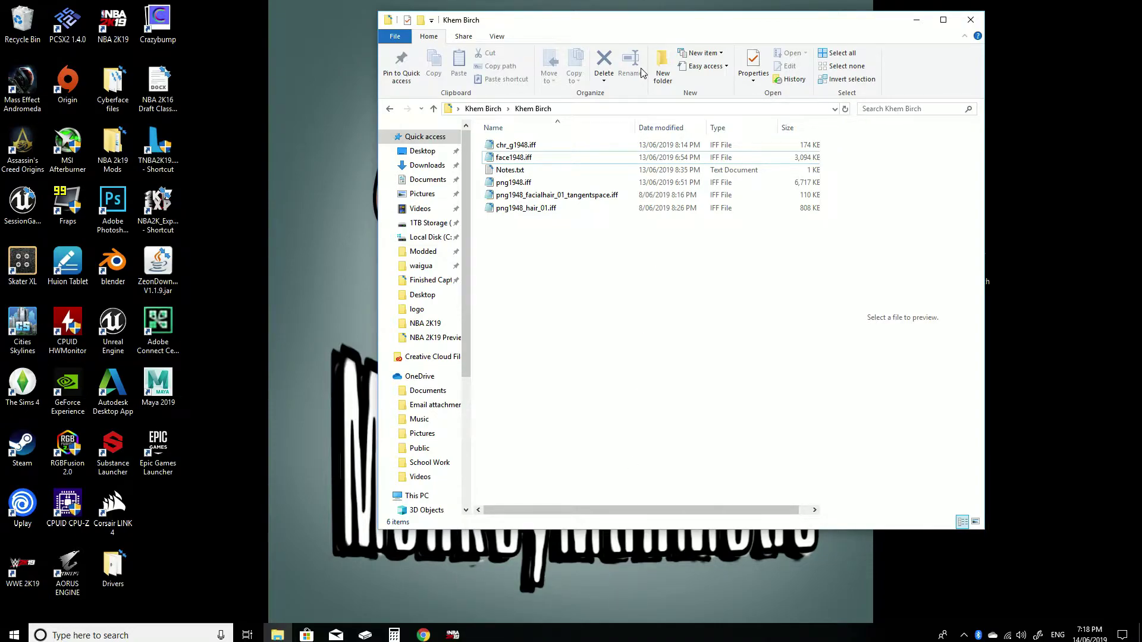
left_click_drag(635, 23, 758, 35)
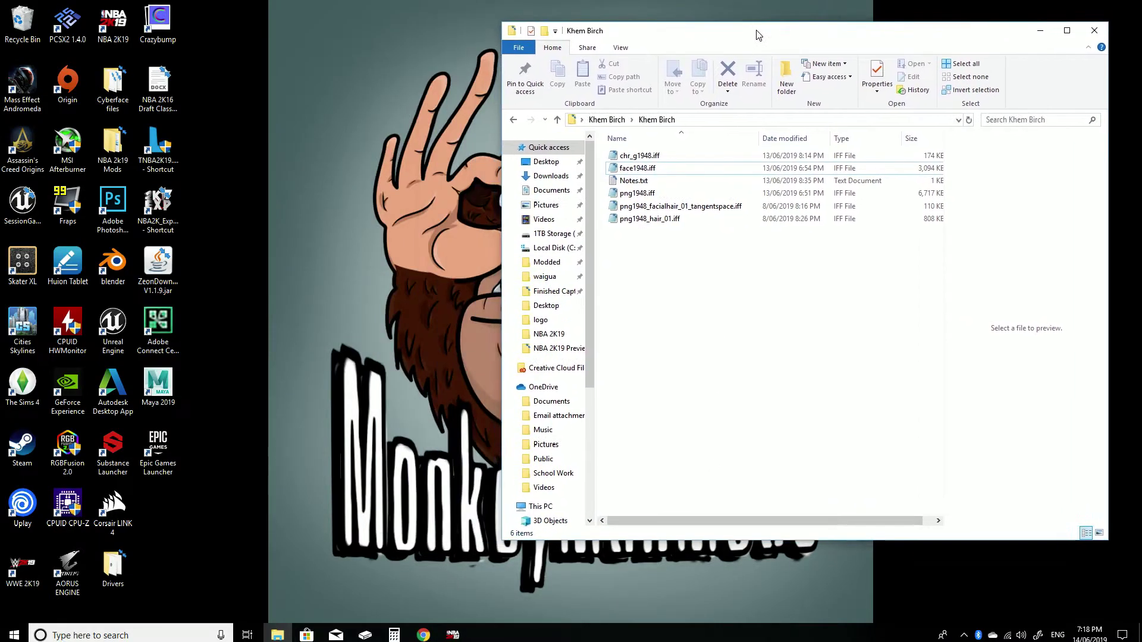
Step: Launch the TNBA2K19 trainer and arrange it alongside the NBA 2K19 game window
double_click(152, 154)
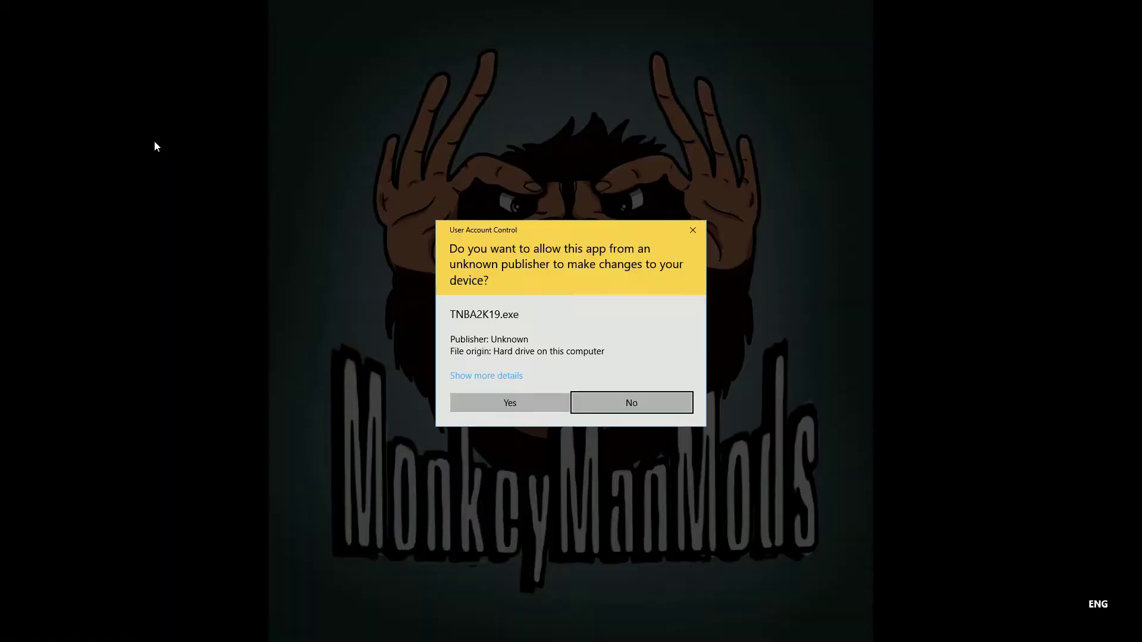
left_click(522, 400)
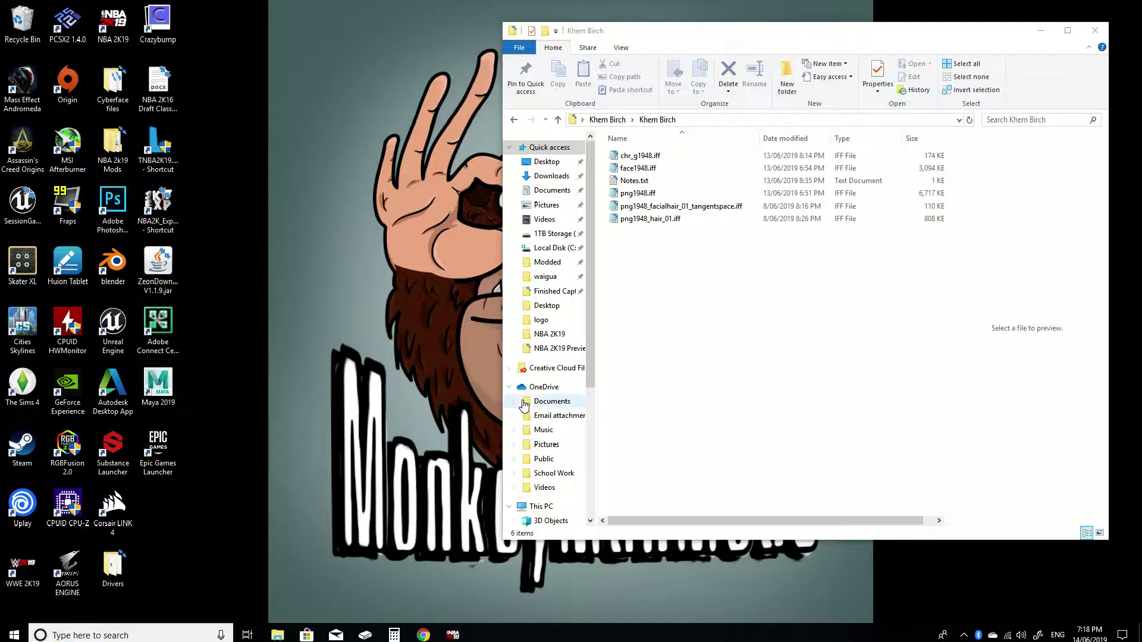
left_click_drag(426, 144, 286, 121)
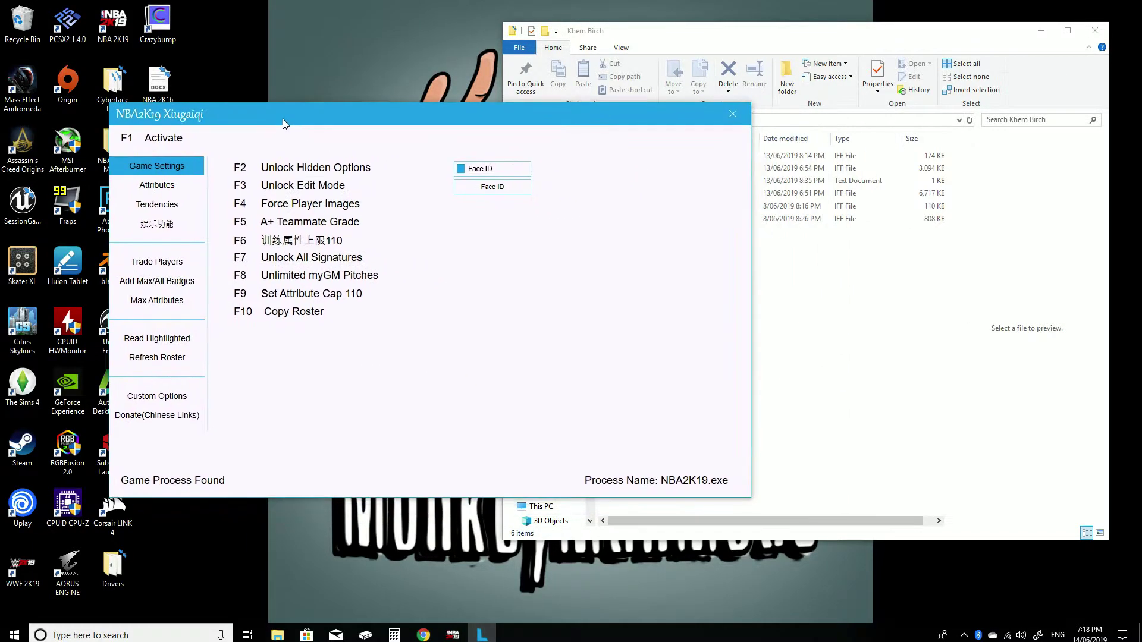
left_click(453, 635)
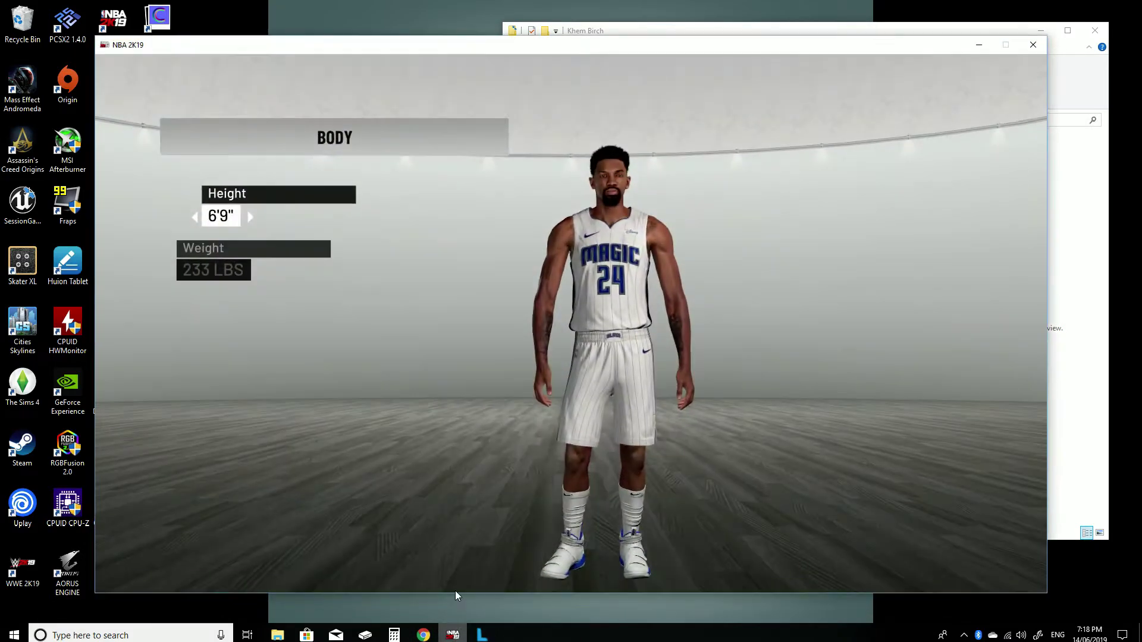
left_click_drag(520, 45, 541, 70)
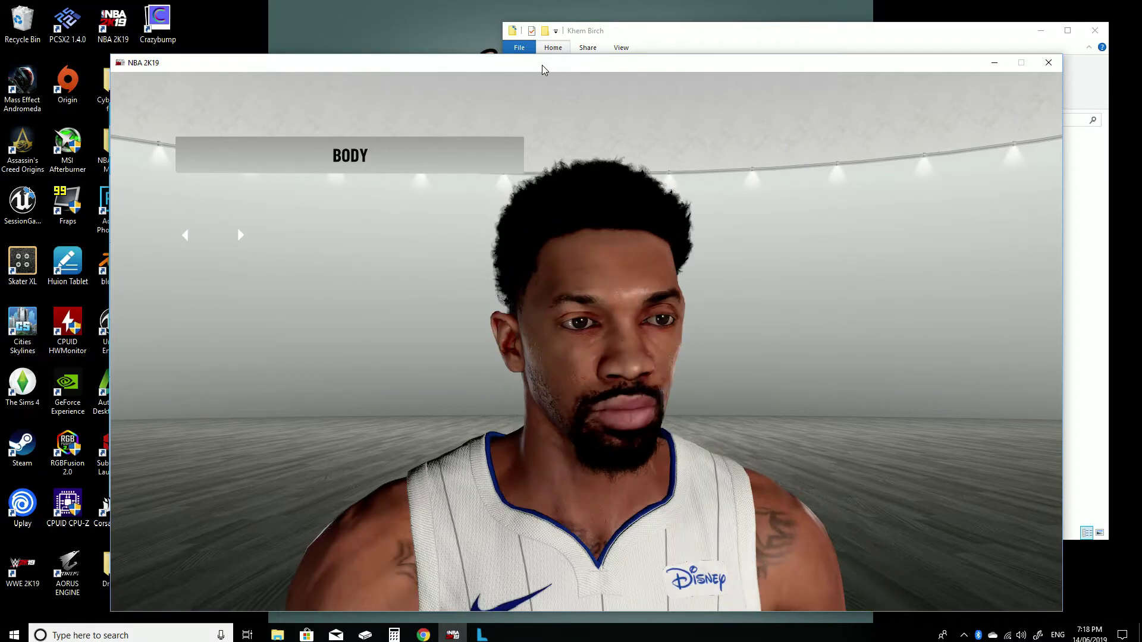
Step: Back out of Khem Birch's body editor and exit the roster without saving
key("Escape")
key("Escape")
key("Return")
key("Escape")
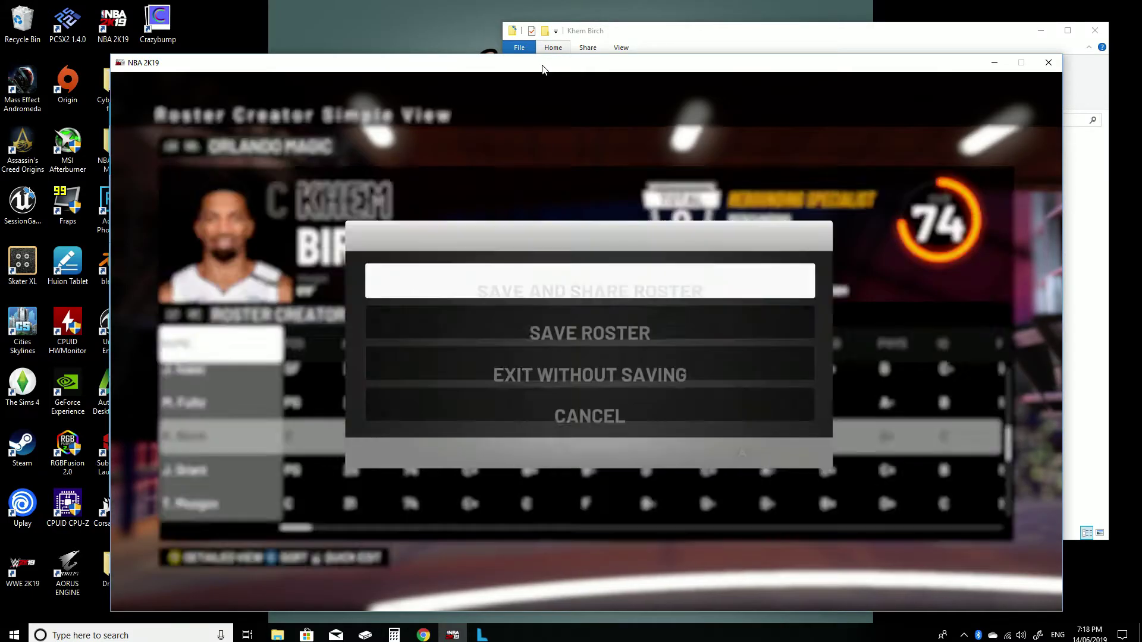
key("Down")
key("Down")
key("Return")
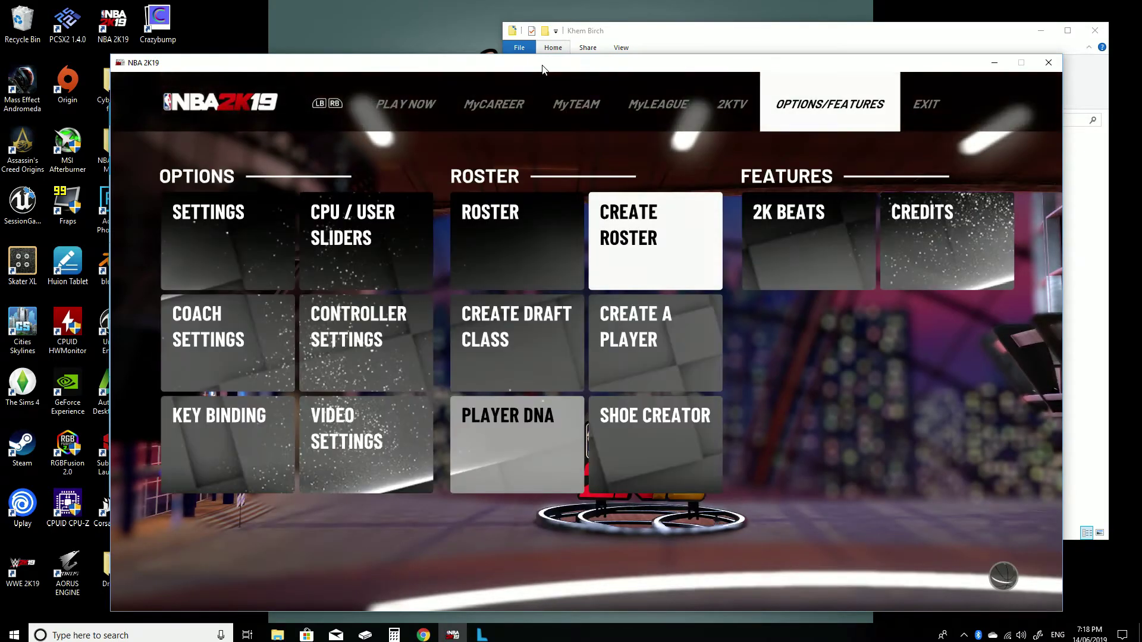
key("Down")
key("Down")
Step: Open Create Roster using the Official 2KSports Roster
key("Left")
key("Right")
key("Up")
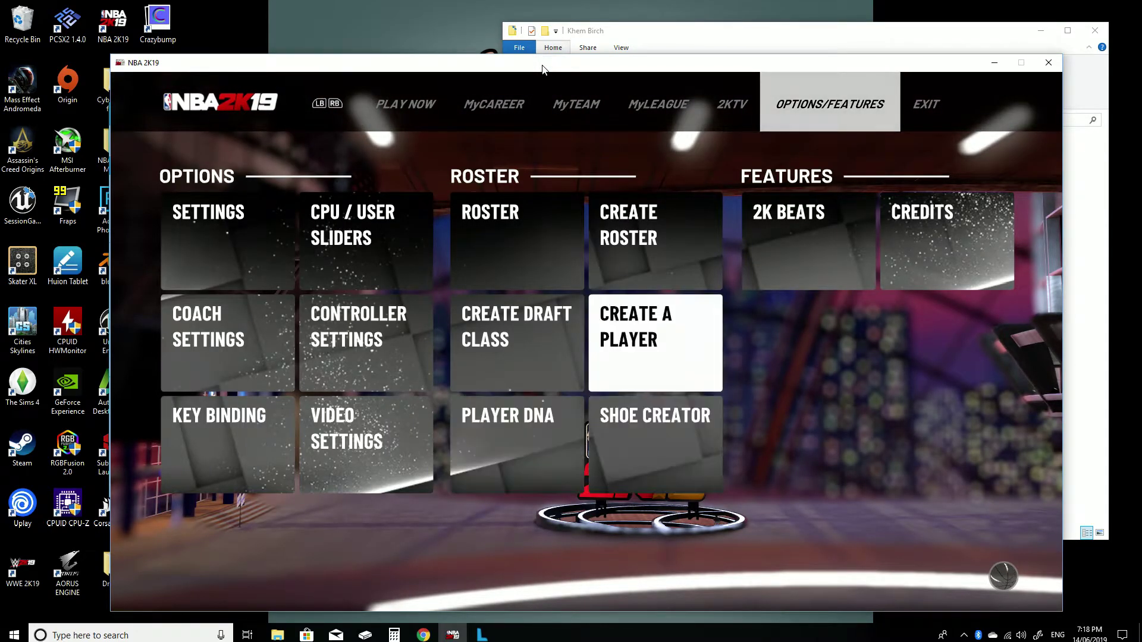
key("Up")
key("Return")
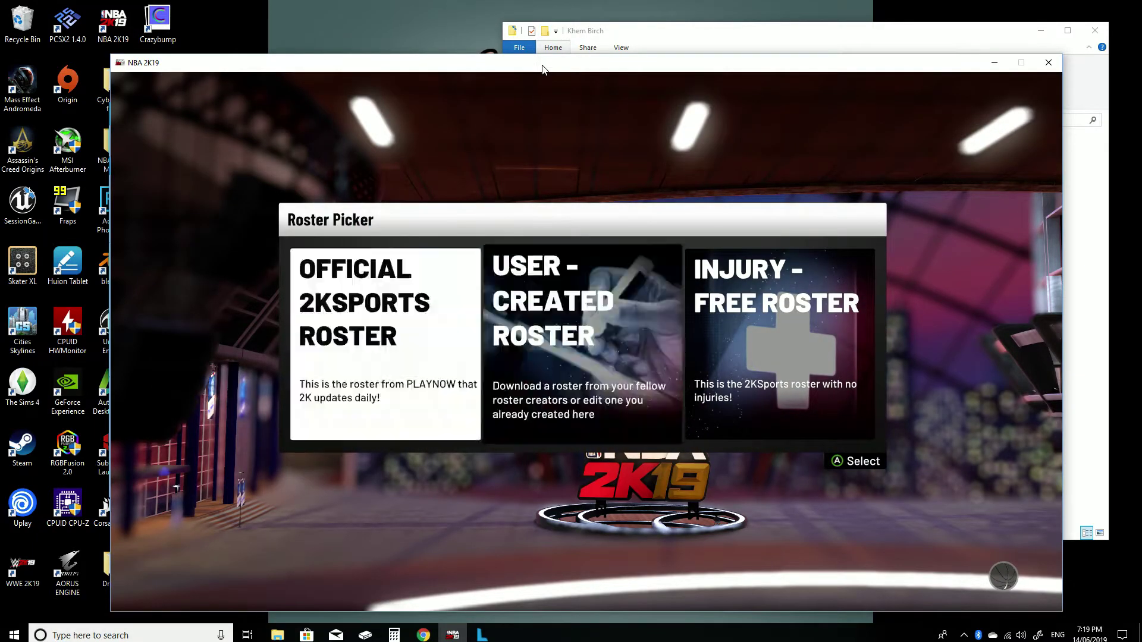
key("Return")
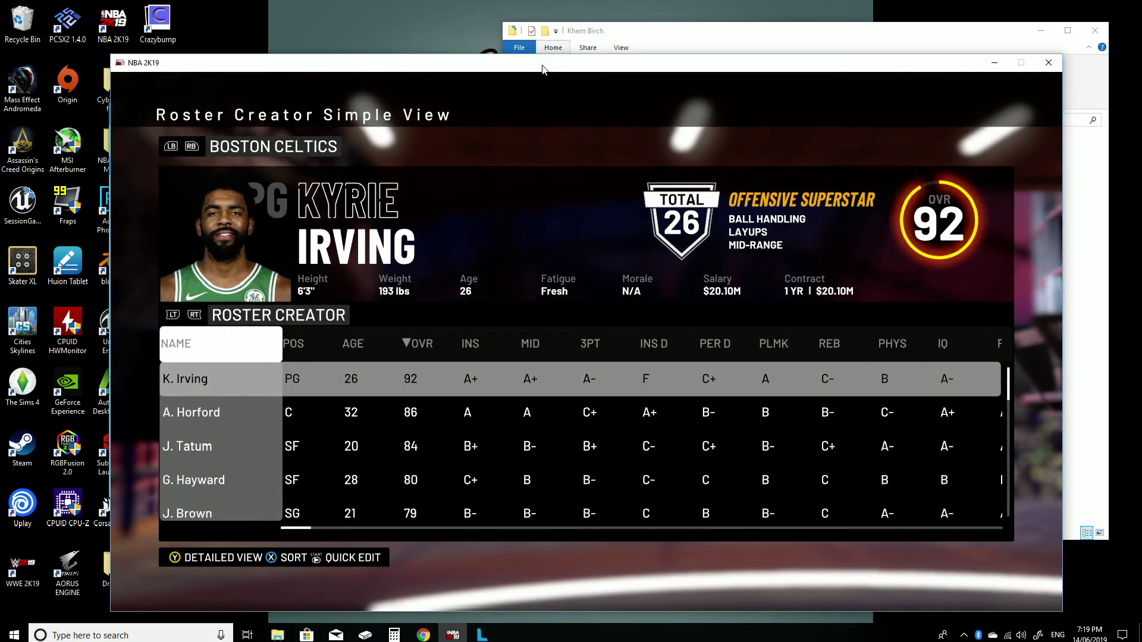
Step: Switch to the Orlando Magic roster and highlight K. Birch's row
key("e")
key("e")
key("e")
key("e")
key("e")
key("e")
key("e")
key("e")
key("e")
key("e")
key("e")
key("e")
key("e")
key("e")
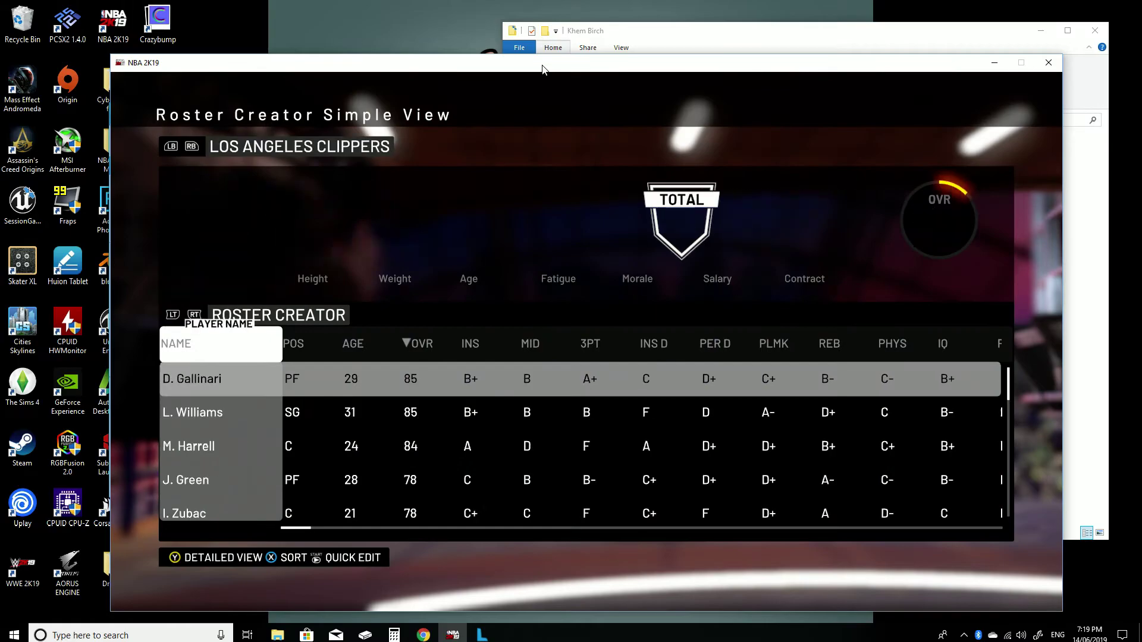
key("e")
key("e")
key("e")
key("e")
key("e")
key("e")
key("e")
key("e")
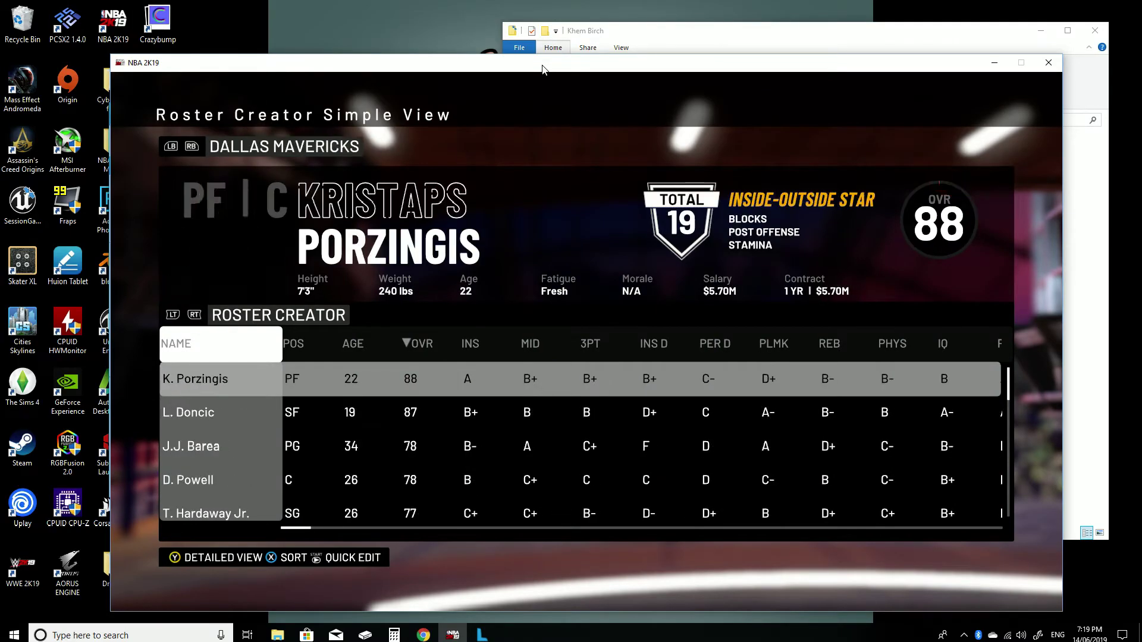
key("Down")
key("Down")
key("Down")
key("Down")
key("Down")
key("Down")
key("Down")
key("Down")
key("Down")
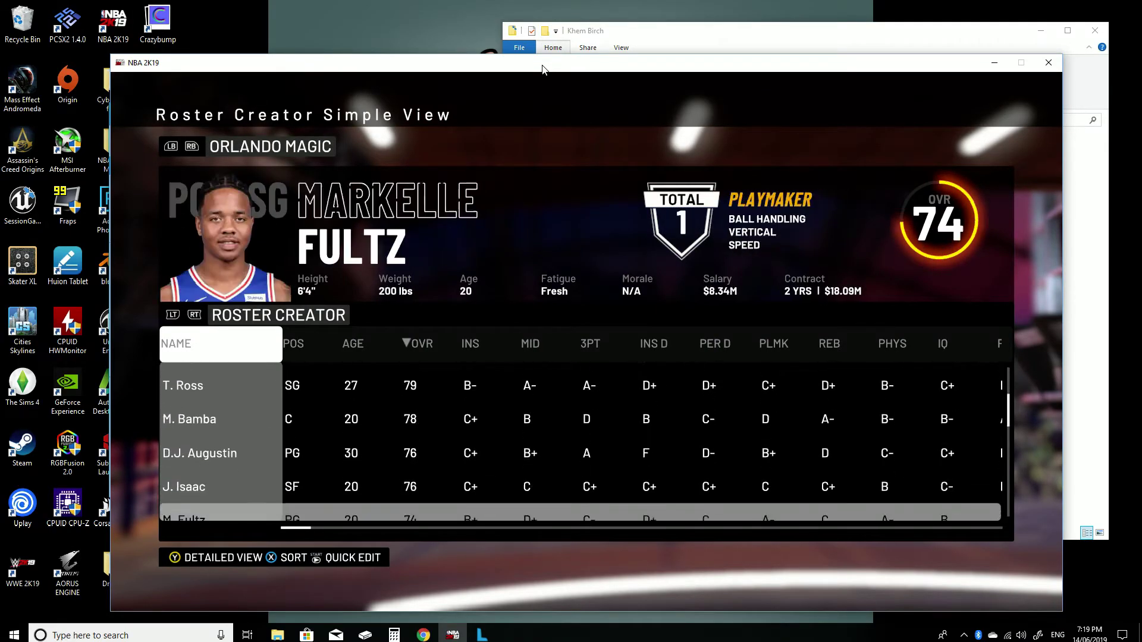
key("Up")
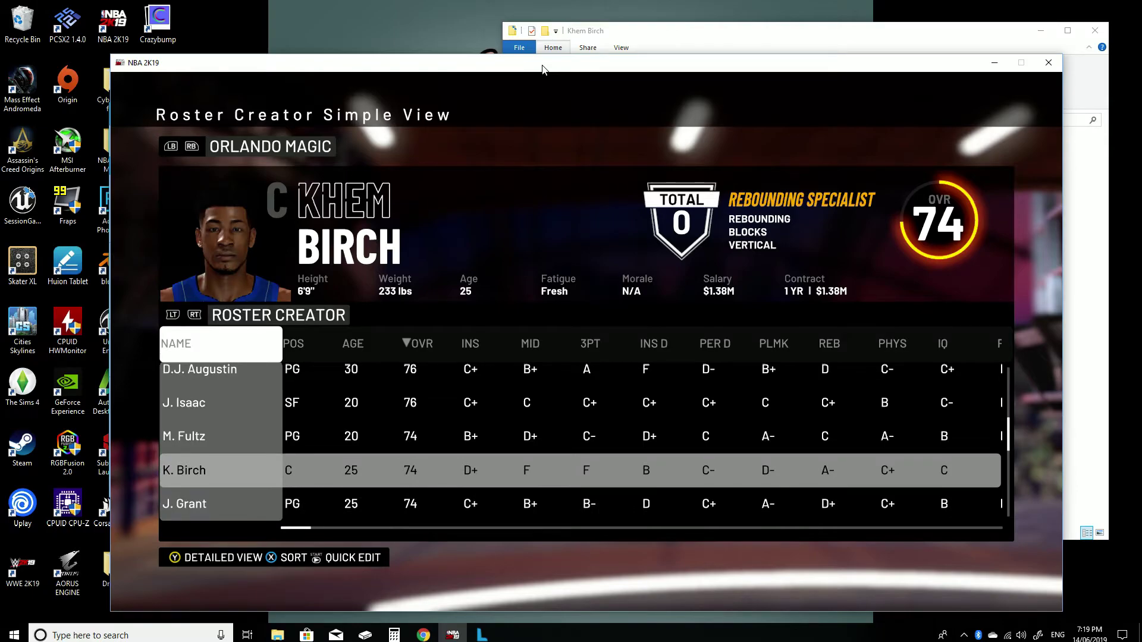
key("Right")
key("Left")
key("Right")
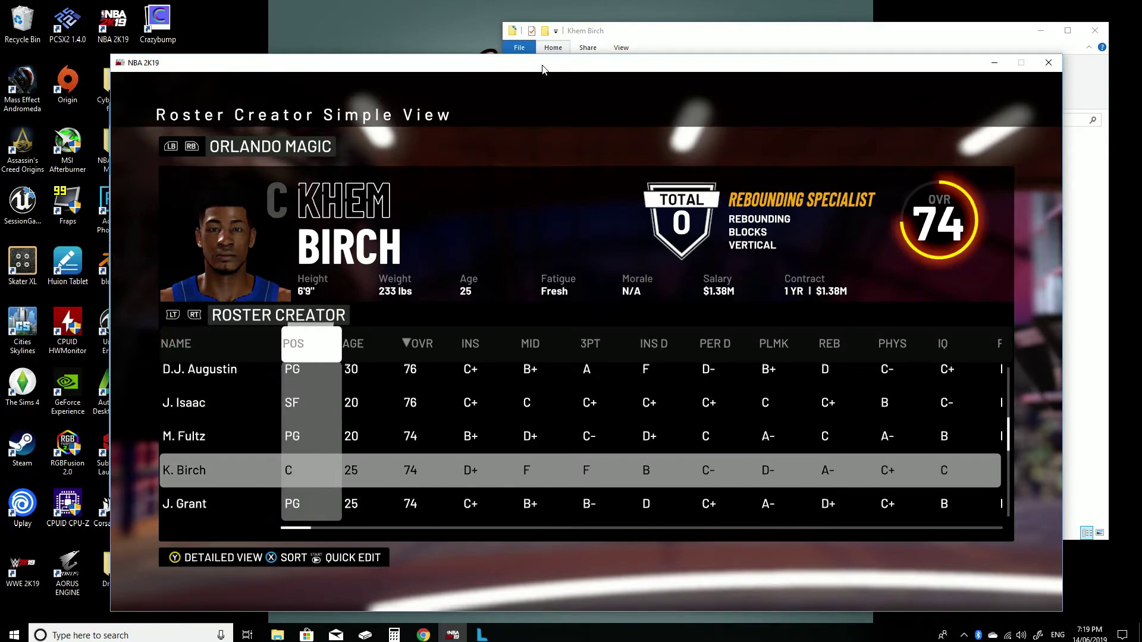
key("Left")
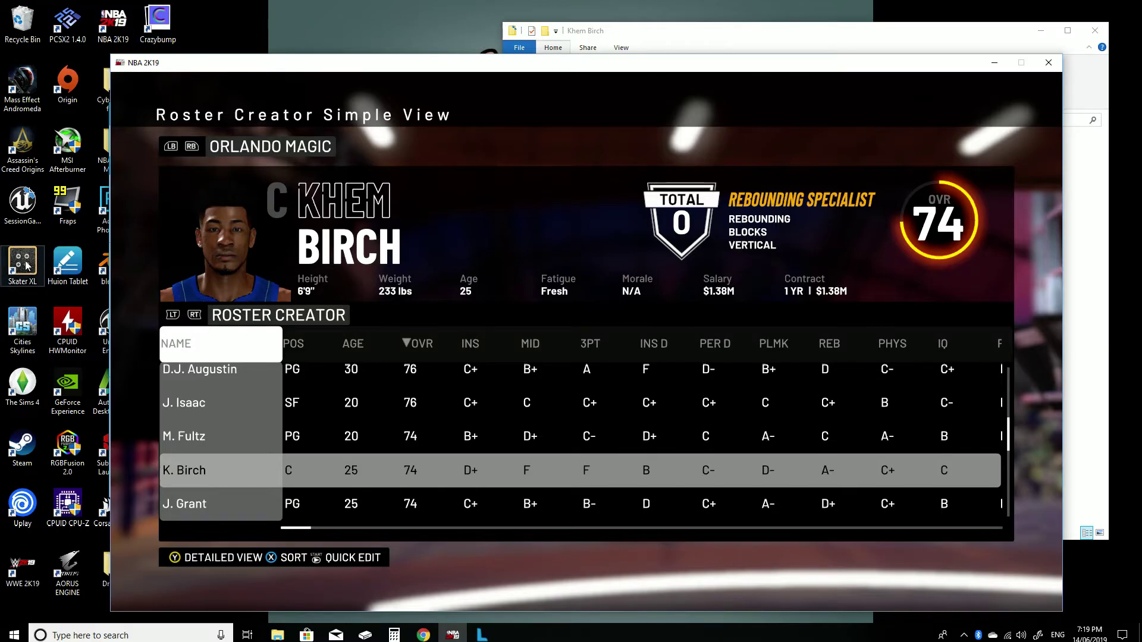
Step: Activate the trainer with F1 and load the highlighted player, Khem Birch, into Attributes
left_click(481, 635)
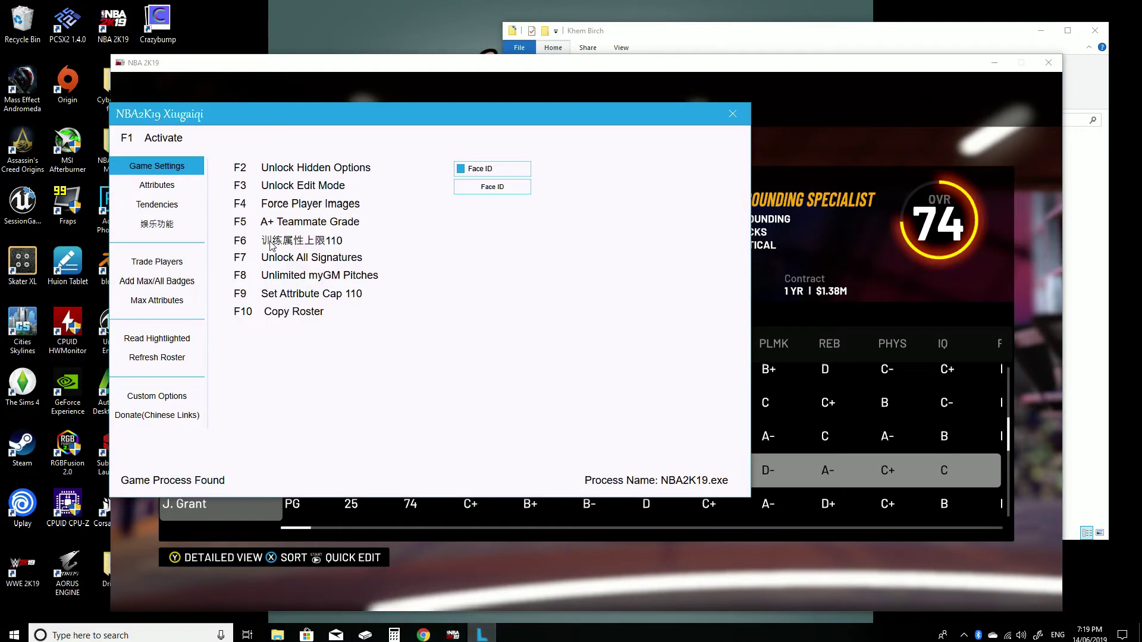
left_click_drag(280, 112, 531, 131)
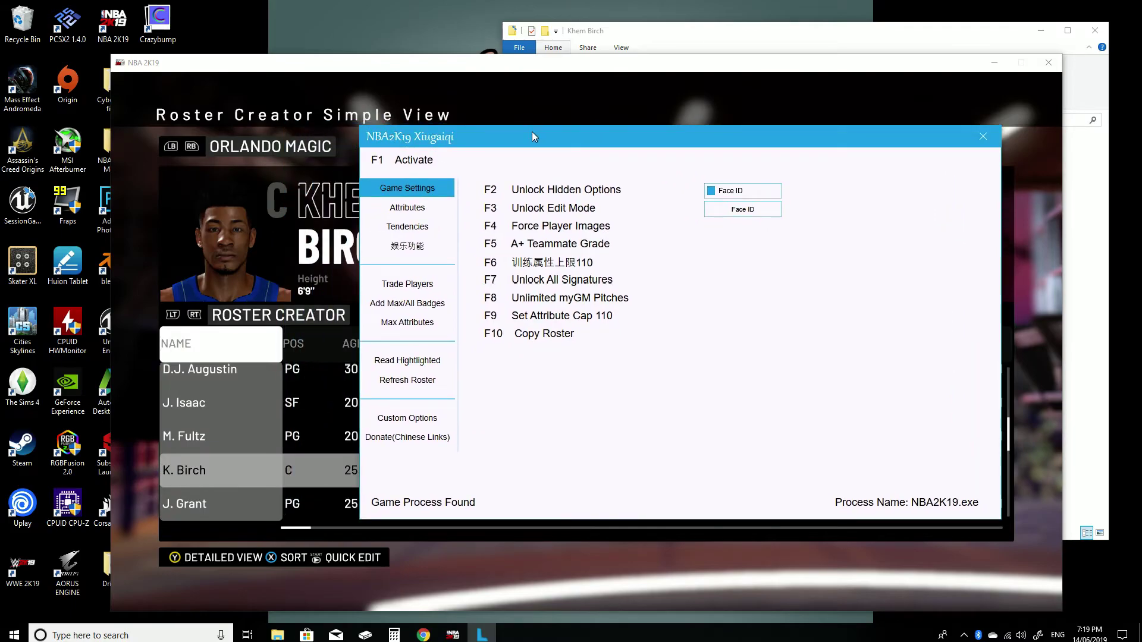
key("F1")
left_click(401, 208)
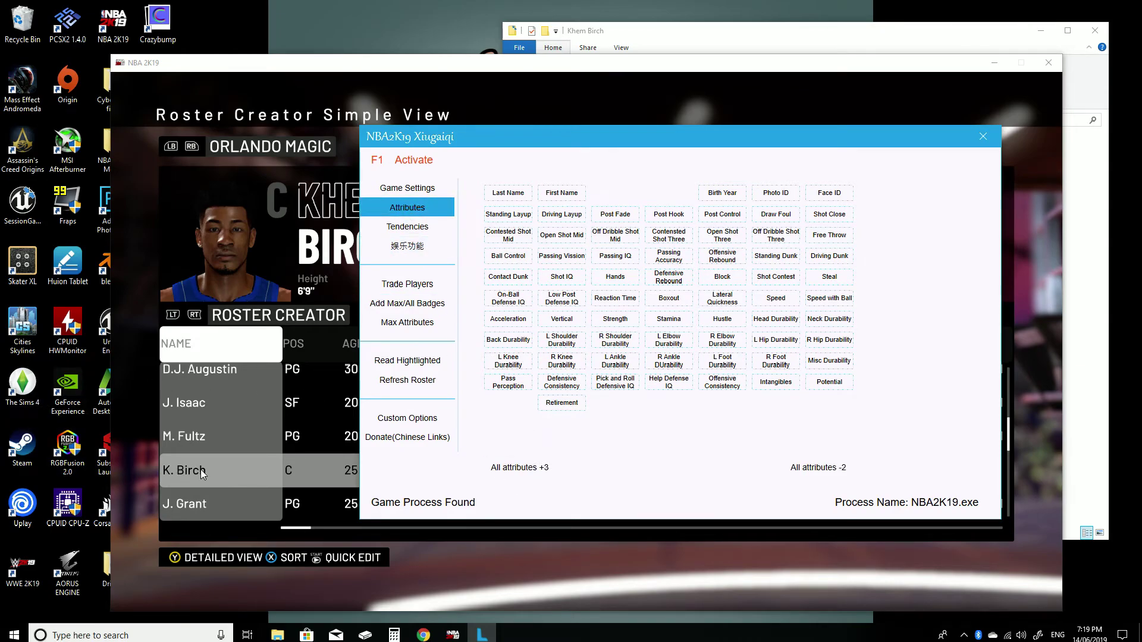
left_click(417, 364)
left_click(417, 364)
Step: Set Birch's Face ID to 1948 to match the cyberface files, then return to the game
left_click(843, 193)
left_click(812, 32)
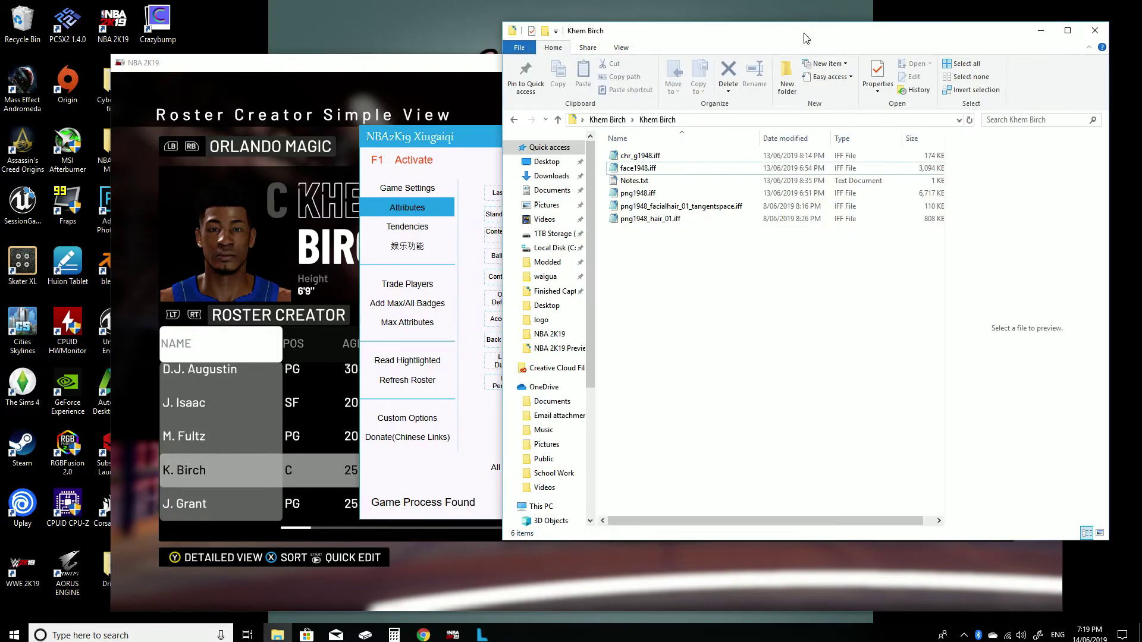
left_click(461, 137)
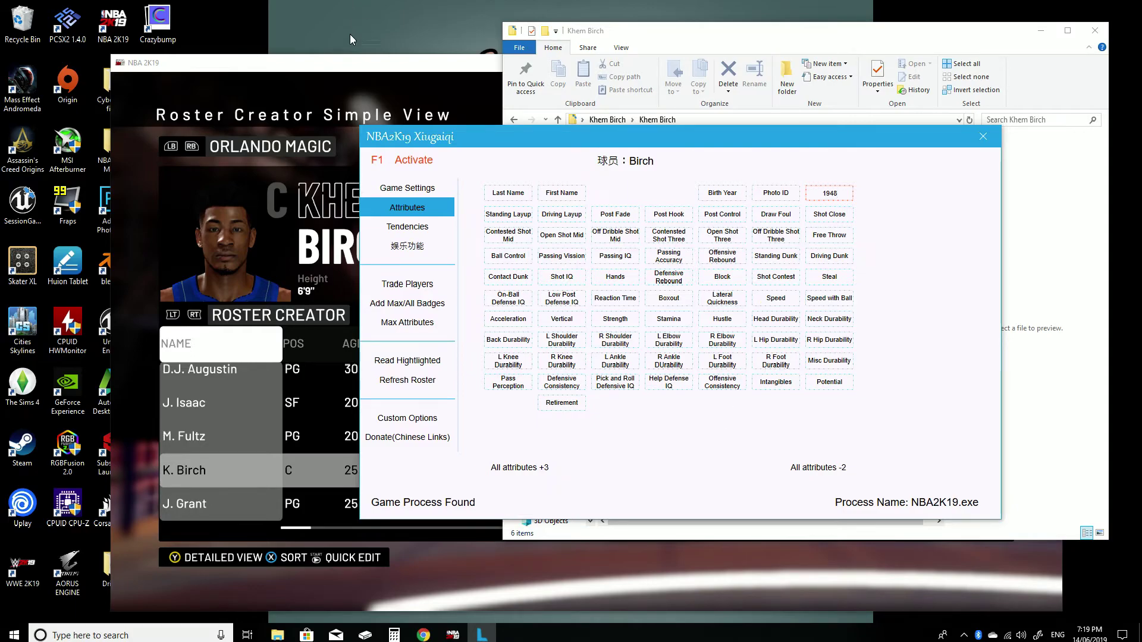
left_click(351, 70)
Step: Reselect K. Birch in the Orlando Magic roster and open him in Edit Player
key("Up")
key("Down")
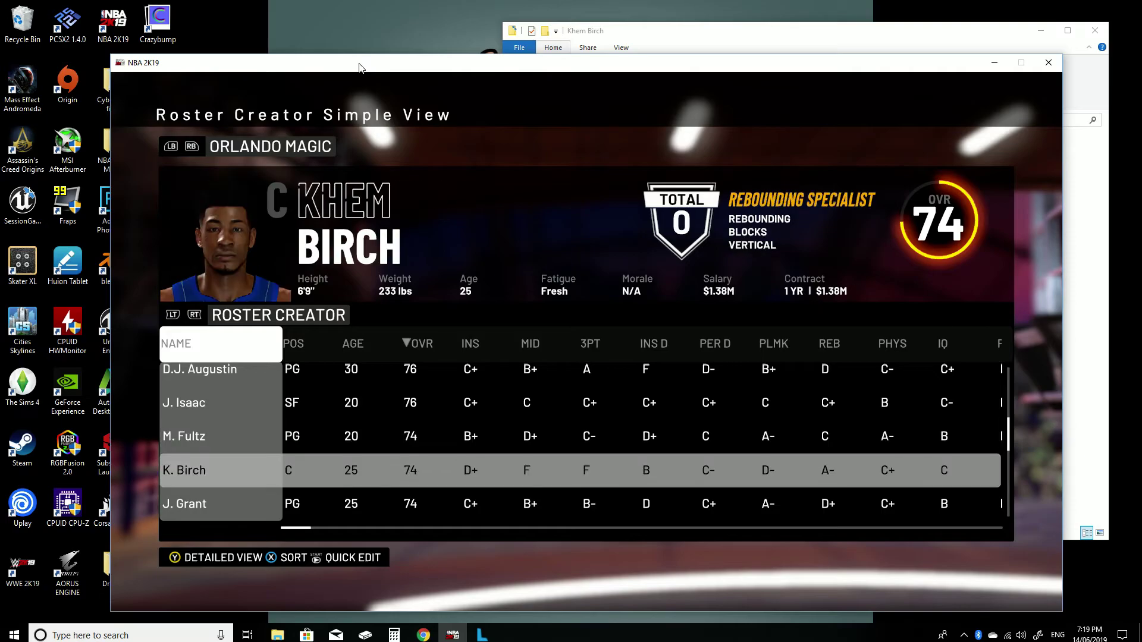
key("Return")
key("Down")
key("Down")
key("Return")
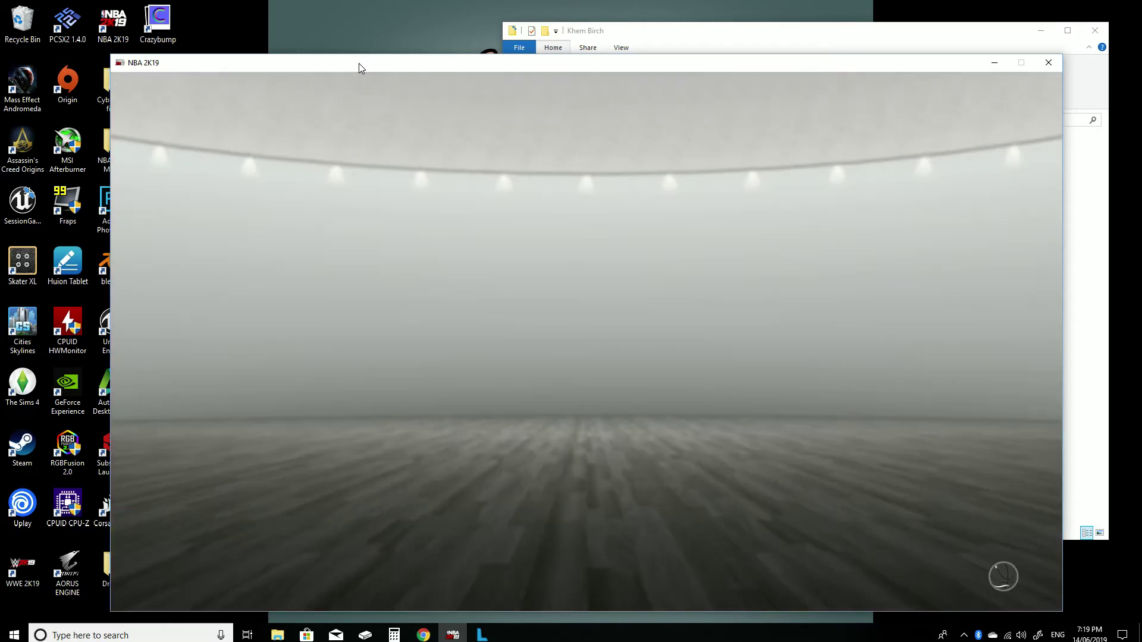